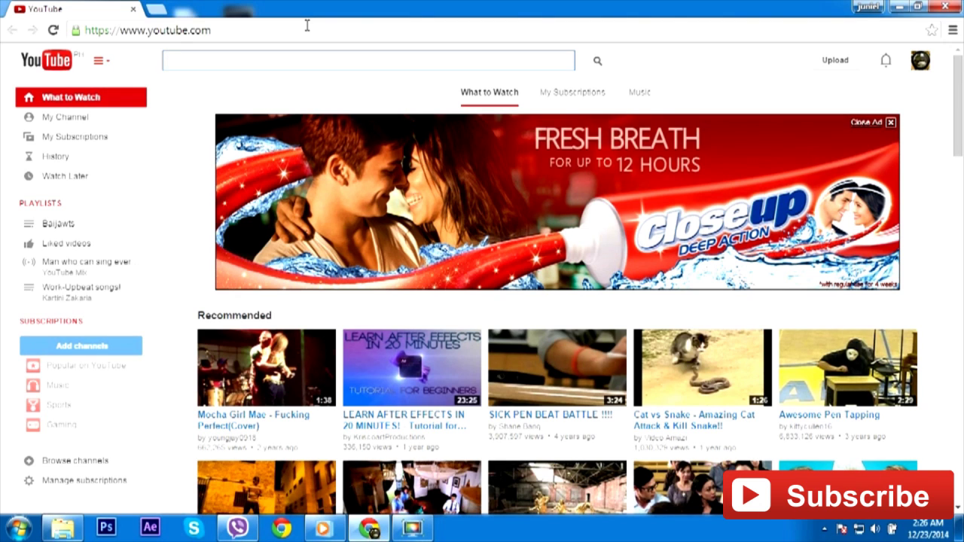
{"action": "type", "text": "teachmeyoutube"}
Search for teachmeyoutube, open the Teach Me YouTube channel, and pause its featured video
{"action": "key", "text": "Return"}
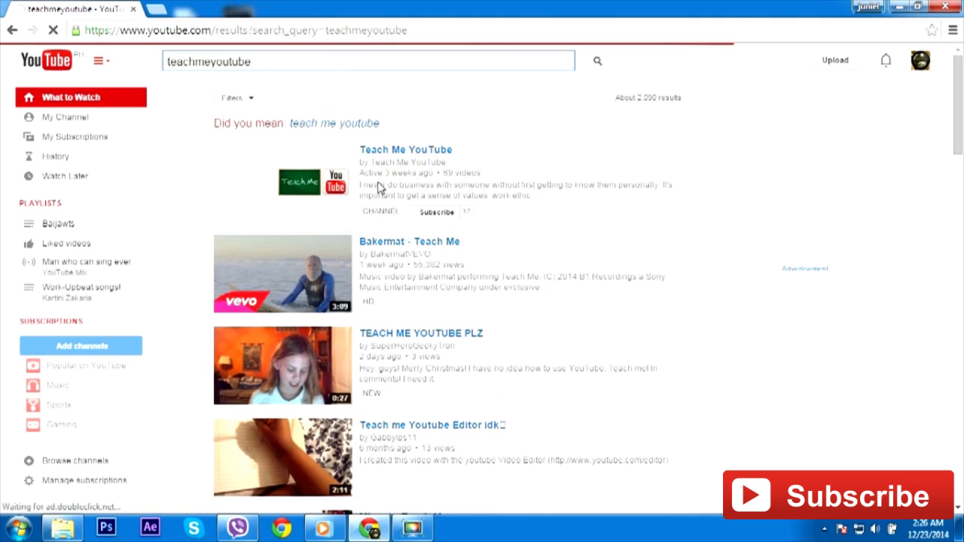
{"action": "left_click", "coordinate": [408, 151]}
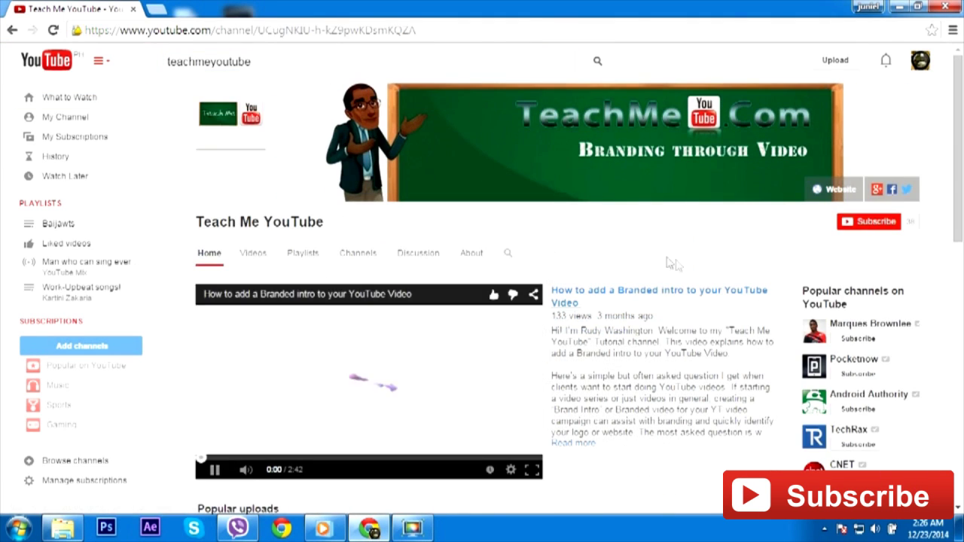
{"action": "left_click", "coordinate": [450, 356]}
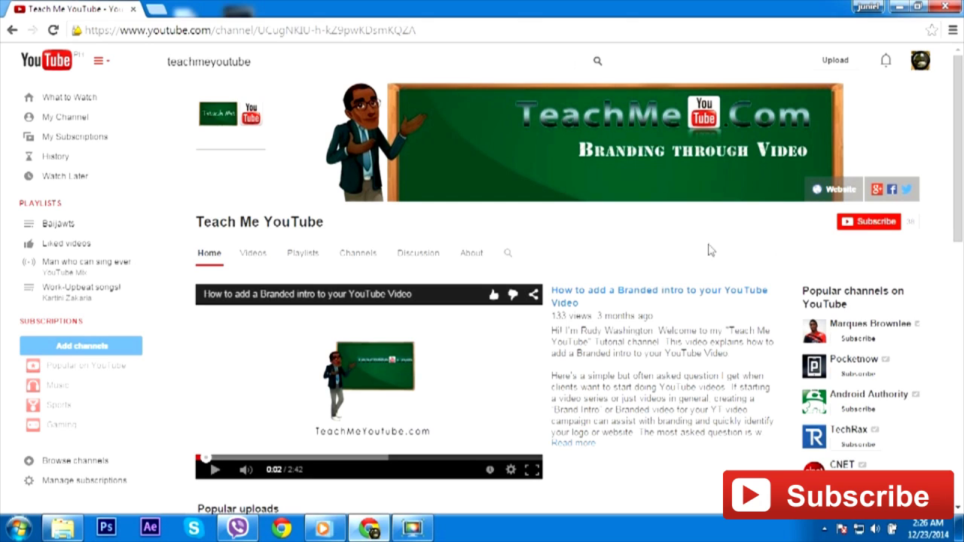
Subscribe to Teach Me YouTube and tick Send me updates in its subscription preferences
{"action": "left_click", "coordinate": [868, 222]}
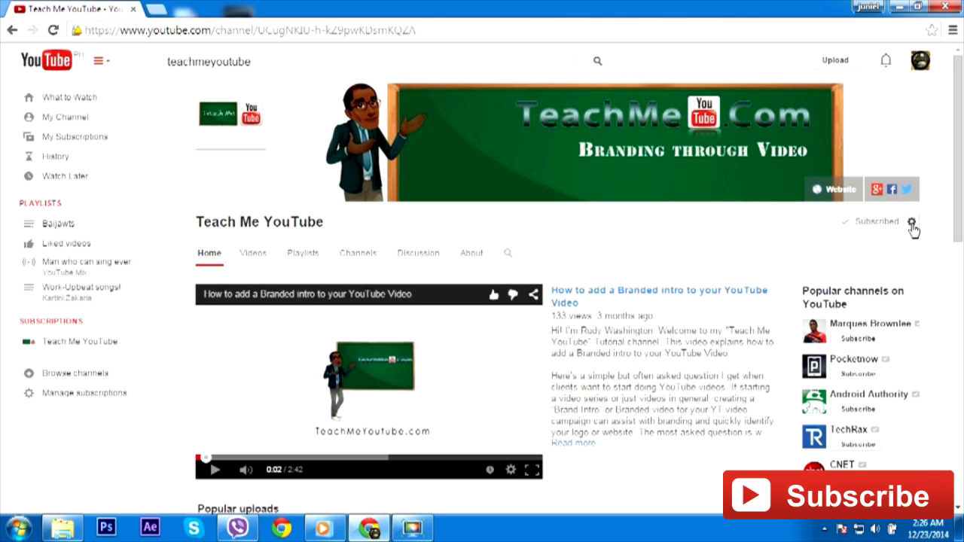
{"action": "left_click", "coordinate": [912, 223]}
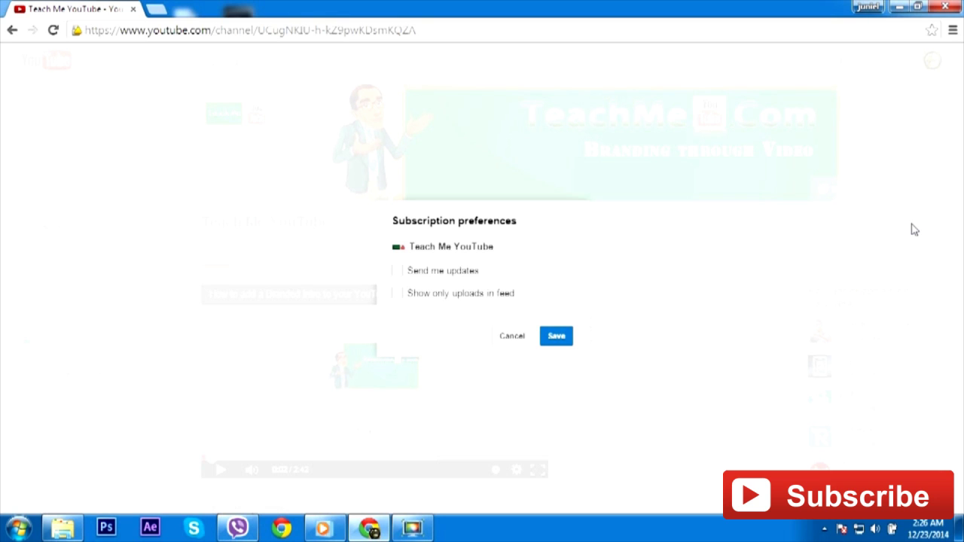
{"action": "left_click", "coordinate": [398, 271]}
Tick Show only uploads in feed and save the subscription preferences
{"action": "left_click", "coordinate": [397, 294]}
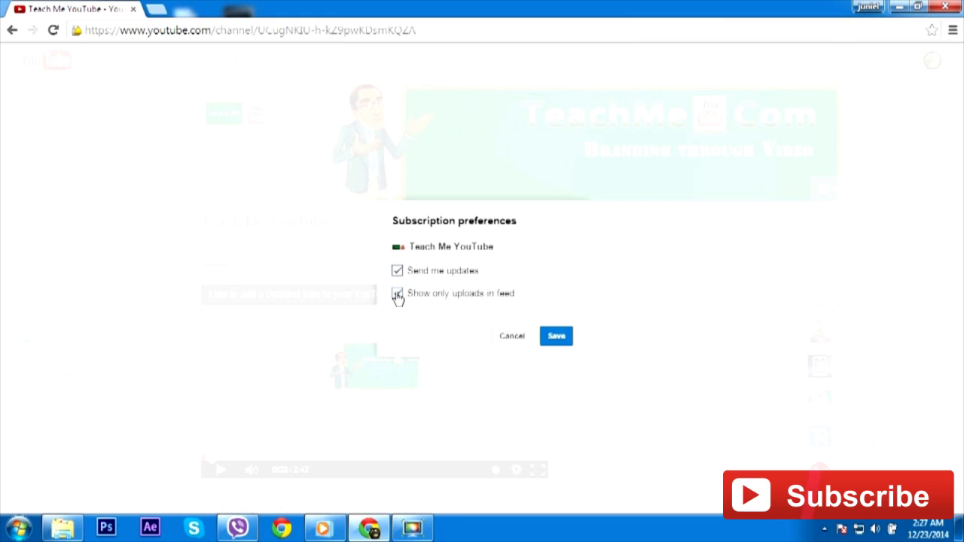
{"action": "left_click", "coordinate": [556, 336]}
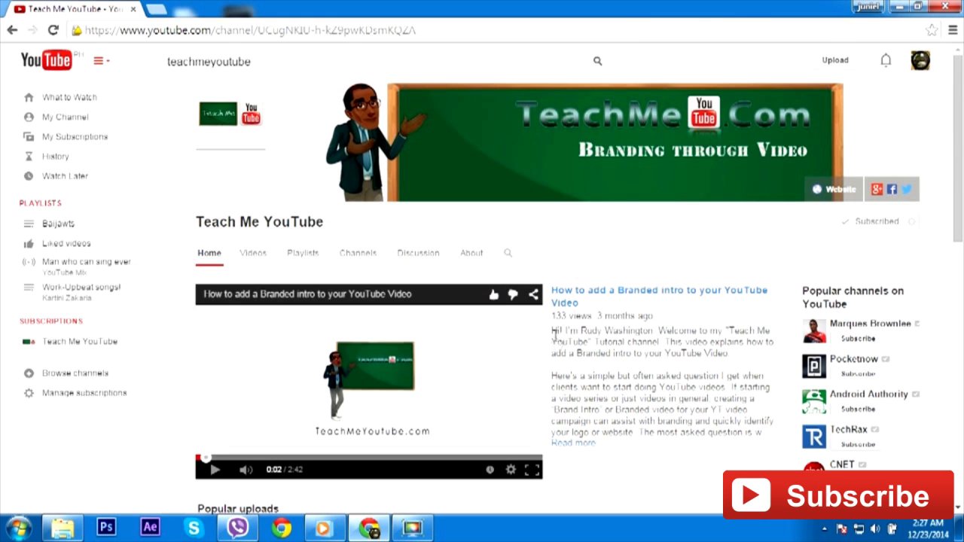